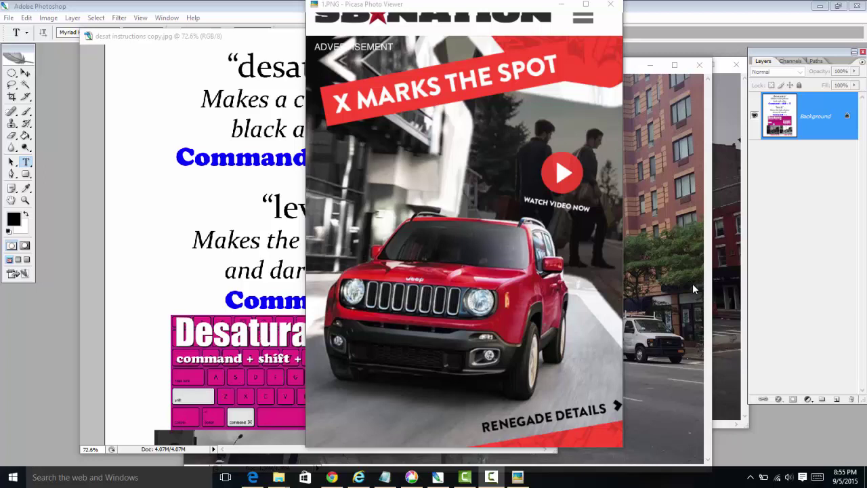
# - View the ad screenshot full-screen, zoomed in and panned to its top
pyautogui.click(585, 4)
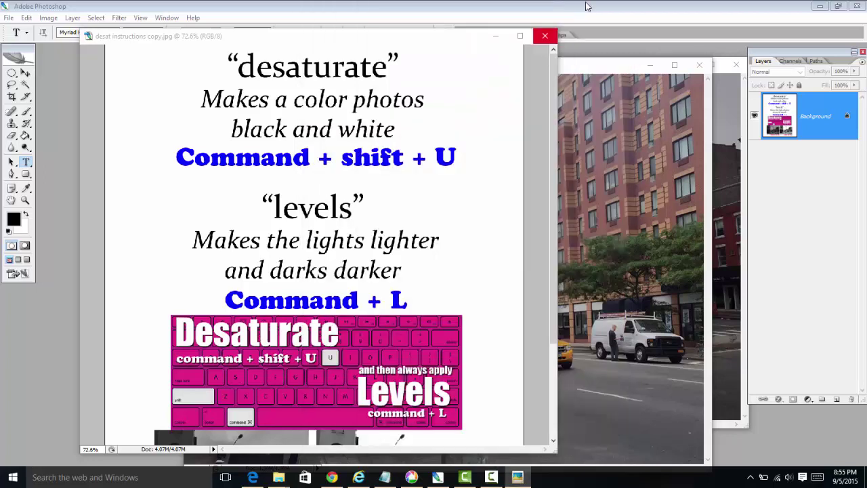
pyautogui.scroll(4, 517, 169)
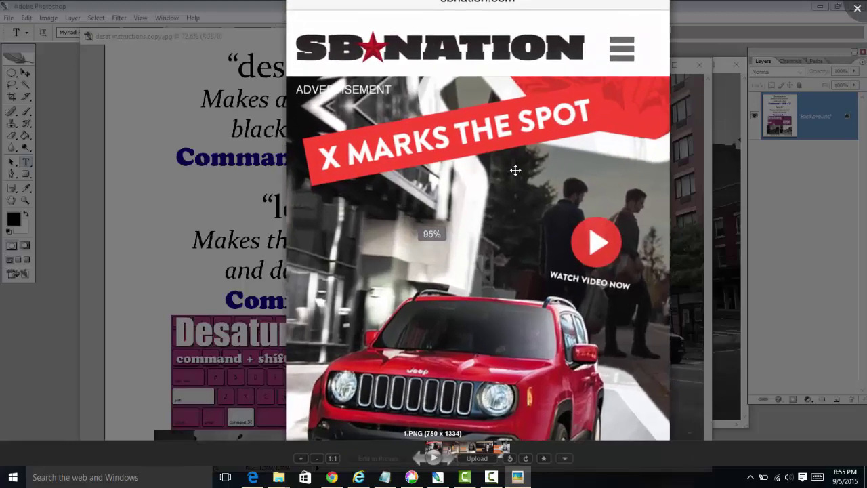
pyautogui.scroll(1, 402, 170)
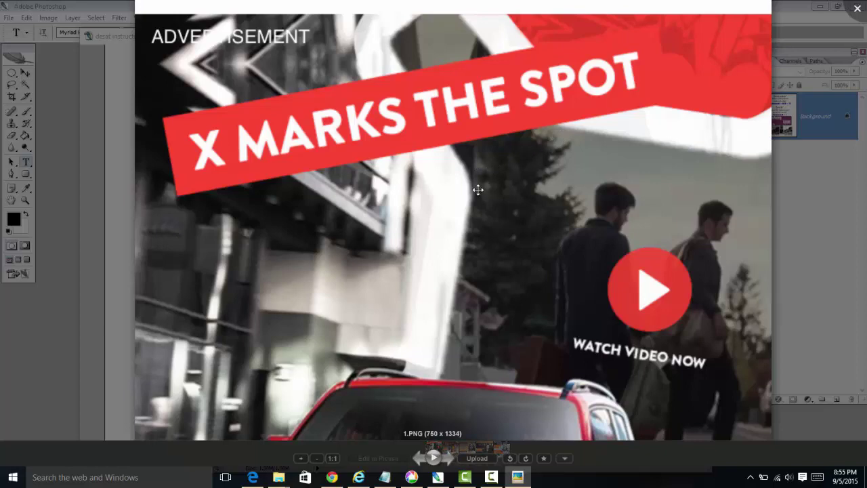
pyautogui.scroll(-3, 459, 195)
pyautogui.moveTo(459, 241); pyautogui.dragTo(466, 208)
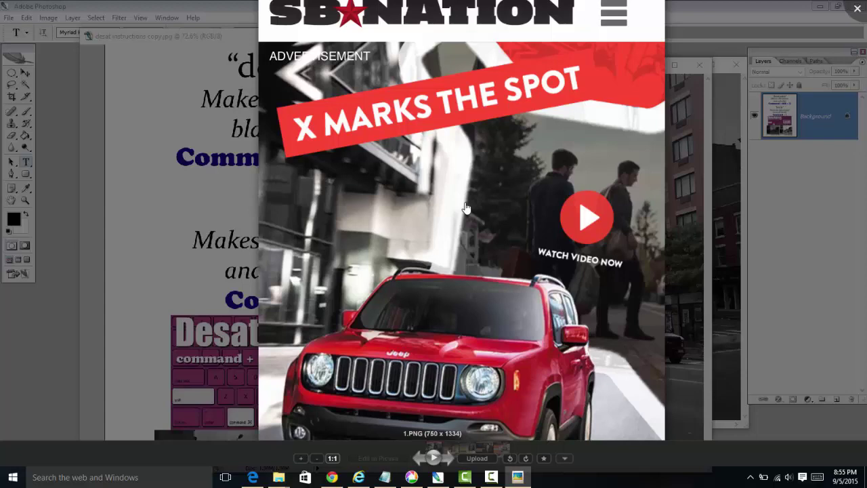
# - Page through the Food Bank poster examples to the fox-ride photo, then close the viewer
pyautogui.press('Right')
pyautogui.press('Right')
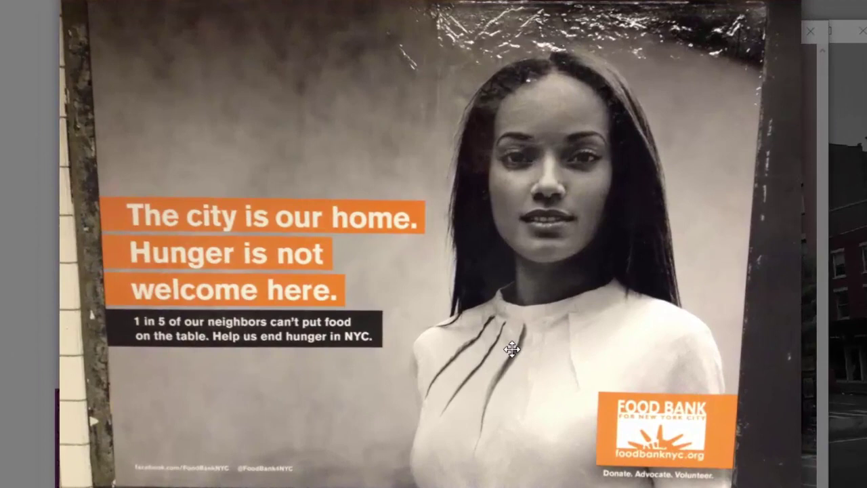
pyautogui.press('Right')
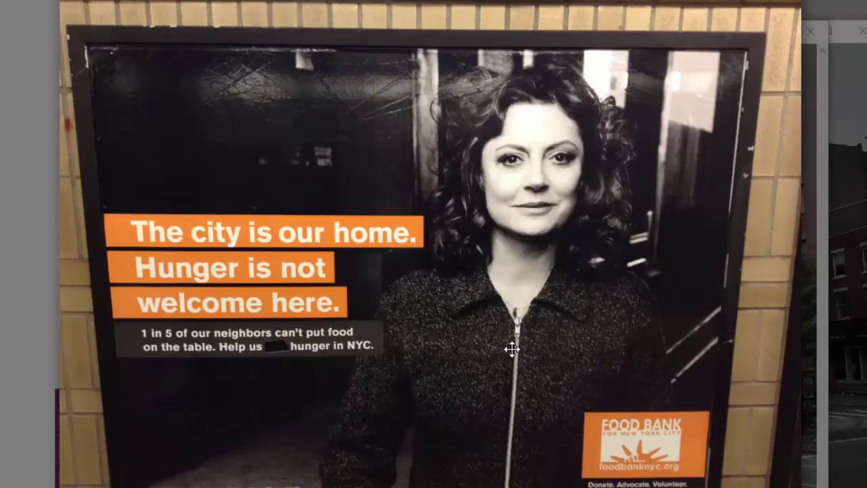
pyautogui.press('Right')
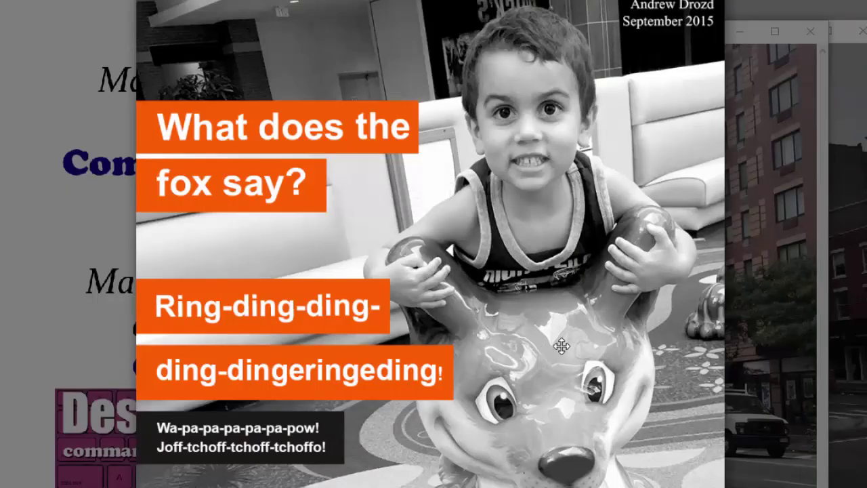
pyautogui.press('Escape')
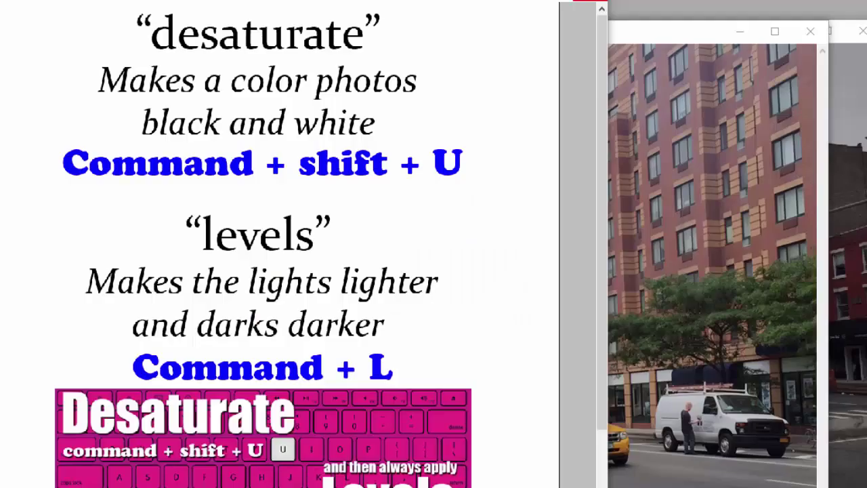
# - Enlarge the IMG_2381 copy.jpg street photo window and bring the desaturate/levels slide forward
pyautogui.doubleClick(659, 39)
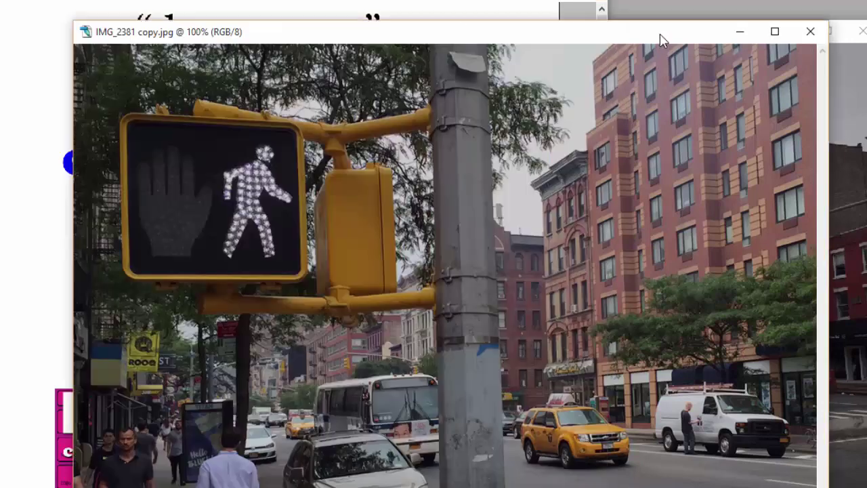
pyautogui.click(479, 5)
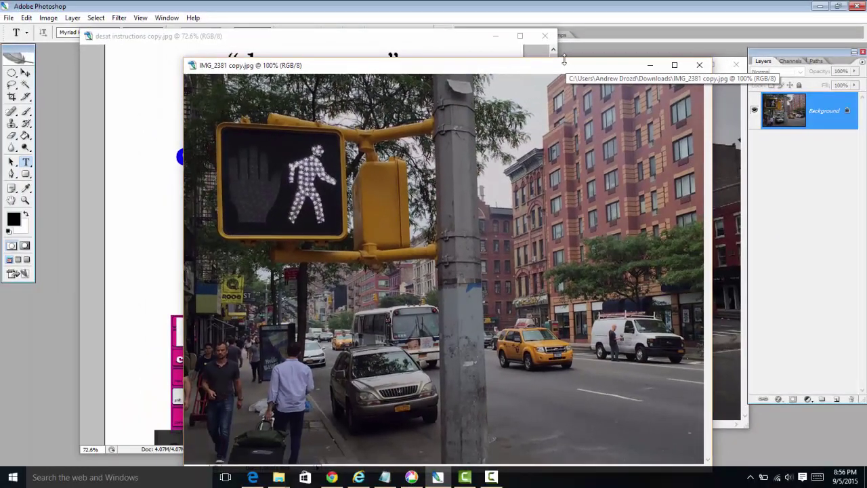
# - Desaturate the street photo to black and white and open its Levels dialog
pyautogui.hotkey('ctrl', 'shift', 'u')
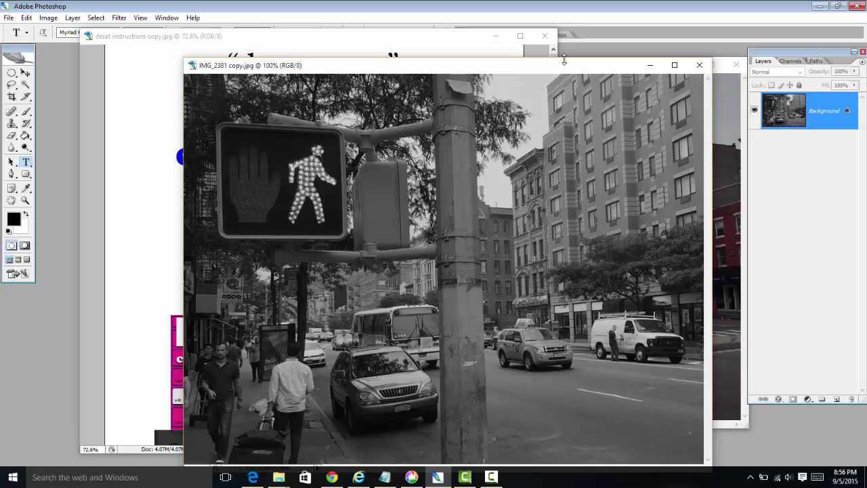
pyautogui.hotkey('ctrl', 'l')
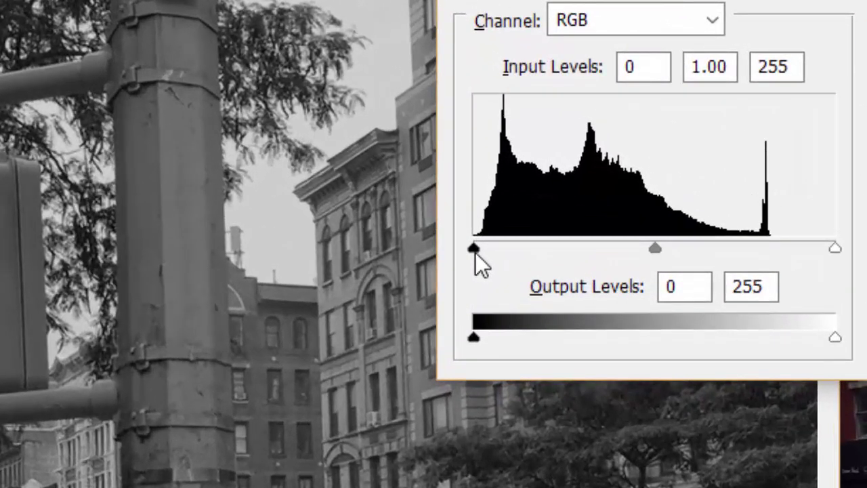
# - Apply Levels of black 24, midtone 1.33 and white 207 to the street photo
pyautogui.moveTo(475, 251); pyautogui.dragTo(494, 250)
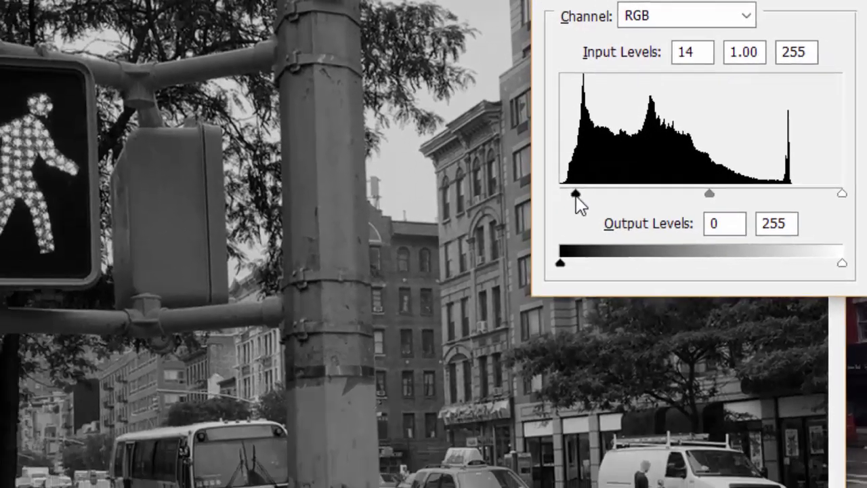
pyautogui.moveTo(575, 195); pyautogui.dragTo(614, 178)
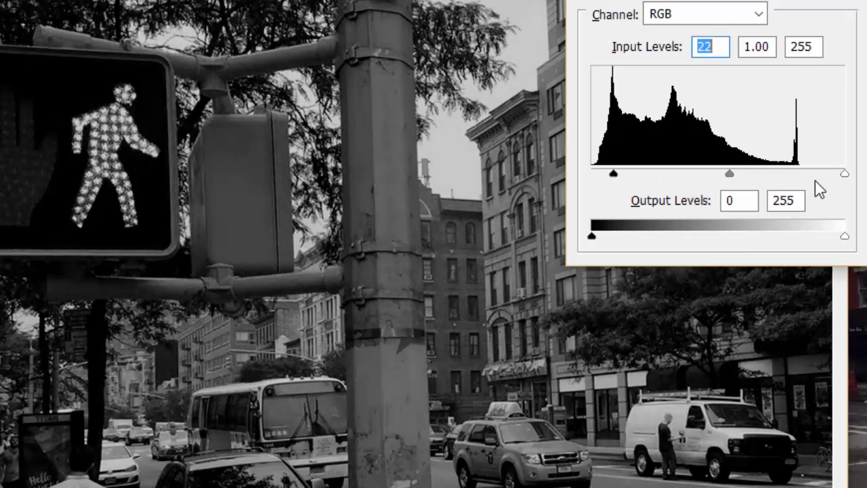
pyautogui.moveTo(844, 177); pyautogui.dragTo(797, 182)
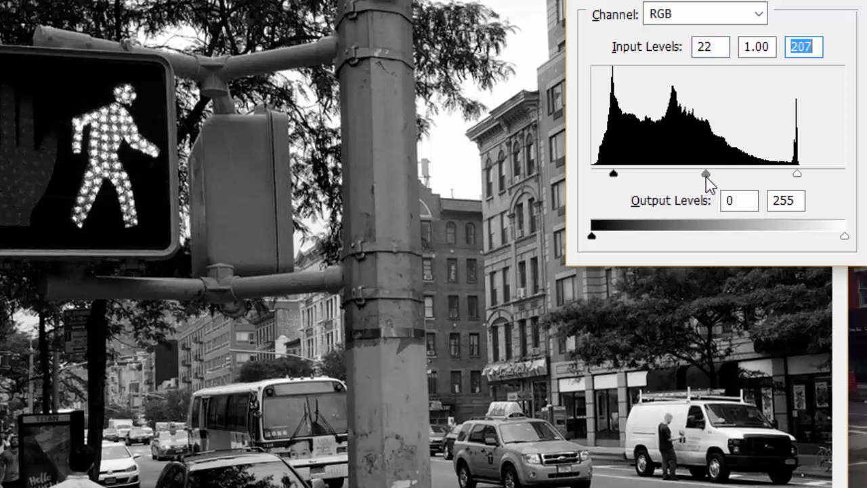
pyautogui.moveTo(702, 181)
pyautogui.mouseDown()
pyautogui.moveTo(717, 183)
pyautogui.moveTo(687, 177)
pyautogui.mouseUp()
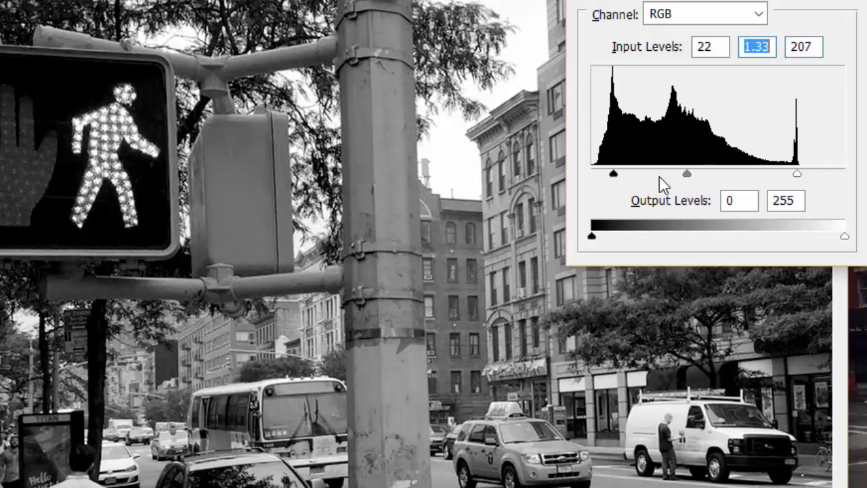
pyautogui.moveTo(614, 176); pyautogui.dragTo(616, 176)
pyautogui.press('Return')
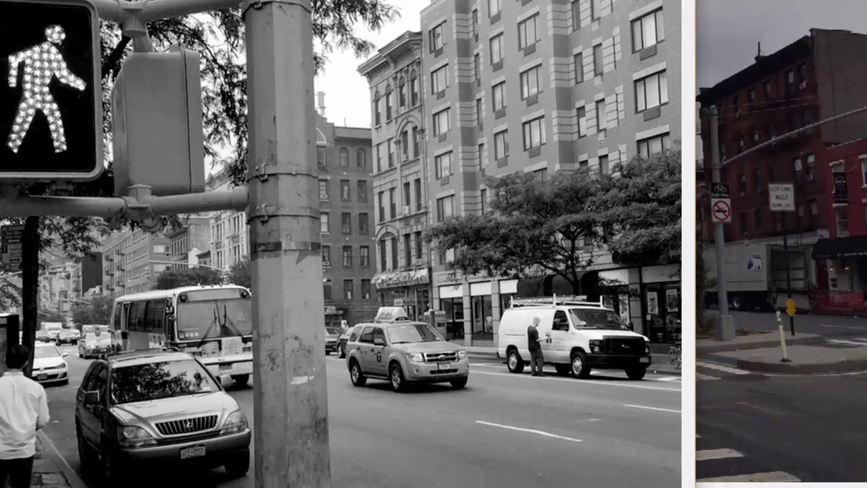
# - On the street-corner photo, apply Levels 15 / 1.25 / 129, then undo to compare
pyautogui.hotkey('ctrl', 'Tab')
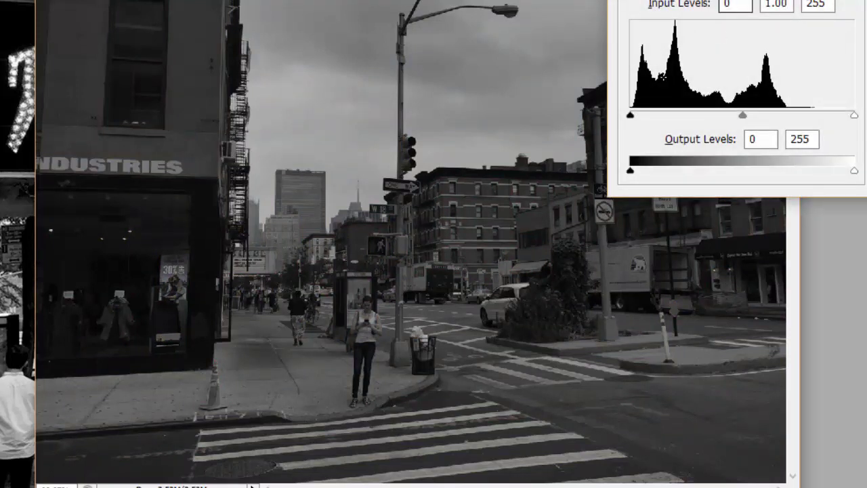
pyautogui.moveTo(630, 116); pyautogui.dragTo(639, 116)
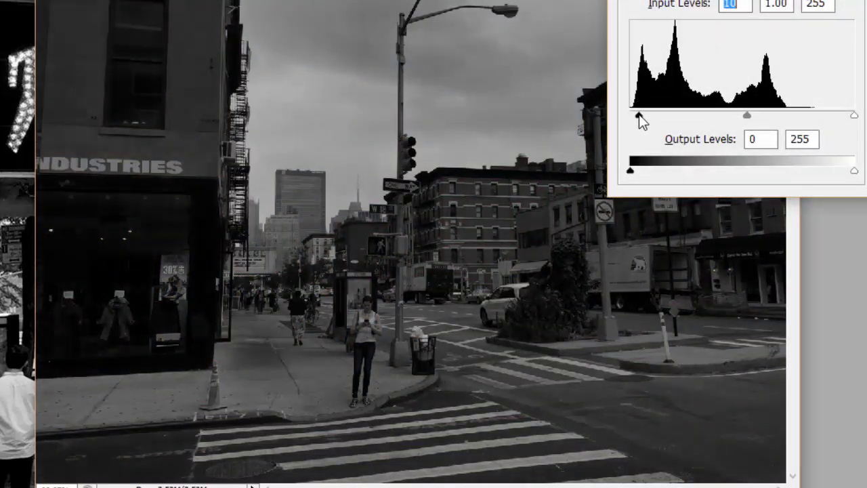
pyautogui.click(856, 120)
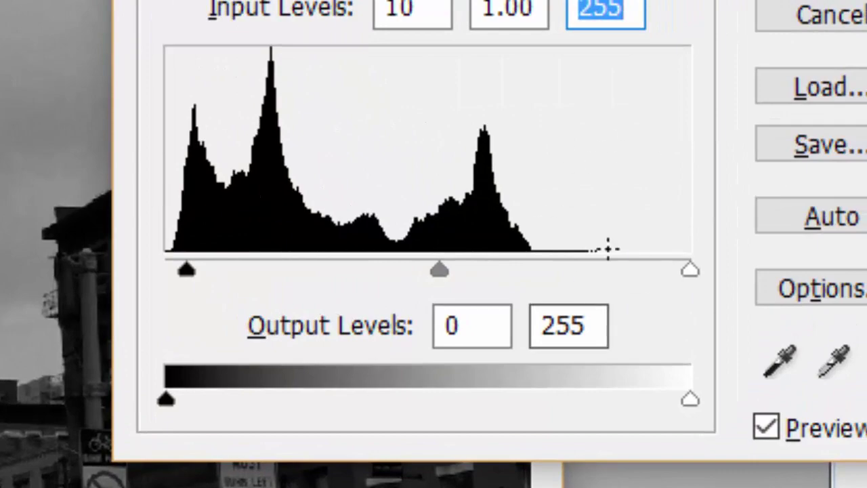
pyautogui.moveTo(692, 271); pyautogui.dragTo(536, 272)
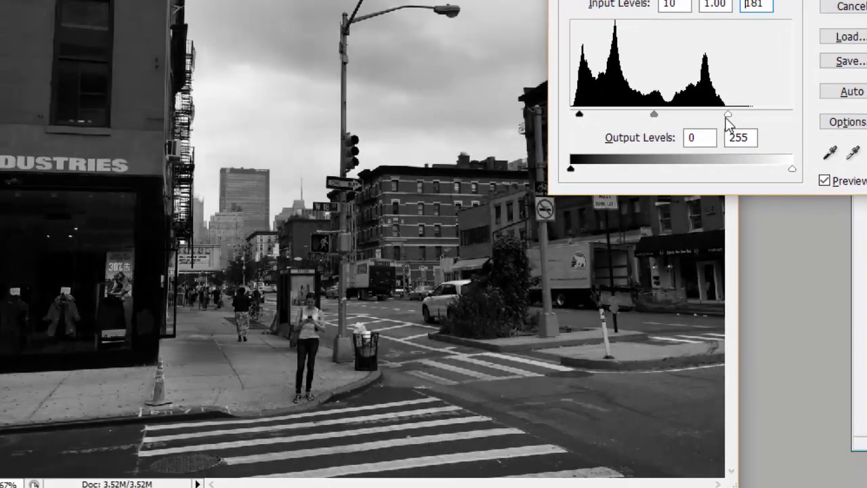
pyautogui.moveTo(727, 118); pyautogui.dragTo(708, 120)
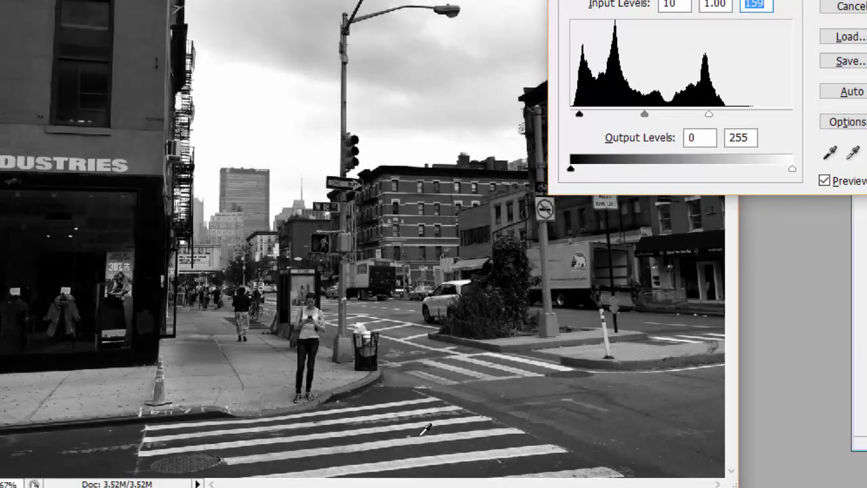
pyautogui.moveTo(644, 118); pyautogui.dragTo(634, 113)
pyautogui.moveTo(580, 119); pyautogui.dragTo(584, 119)
pyautogui.moveTo(709, 119); pyautogui.dragTo(686, 117)
pyautogui.press('Return')
pyautogui.hotkey('ctrl', 'z')
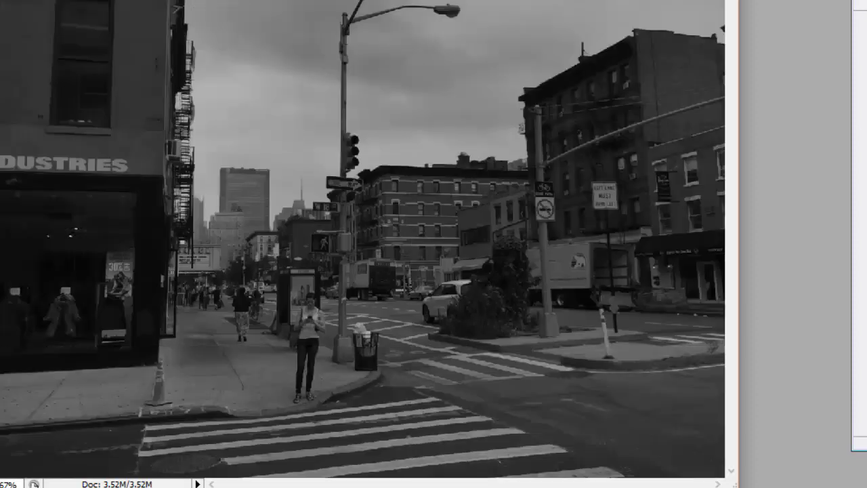
# - Restore the corner photo's Levels brightening by toggling the undo
pyautogui.hotkey('ctrl', 'z')
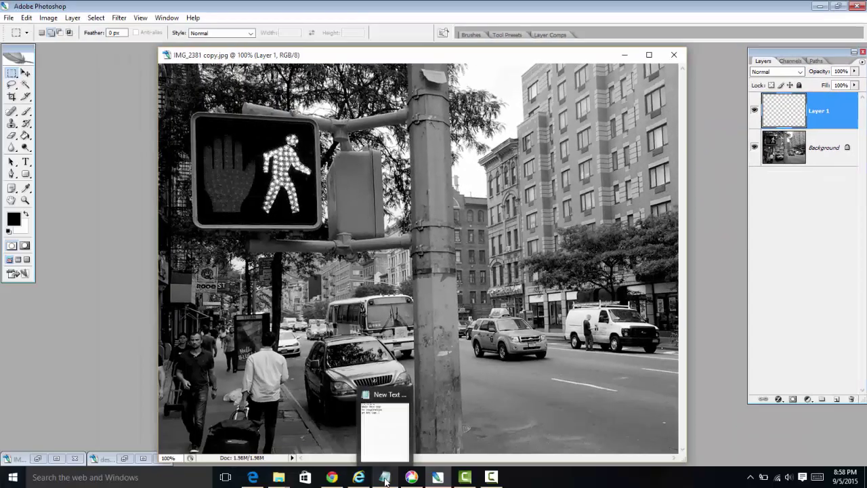
# - Select the slogan 'Walk this way to inspiration at NYC Lab.' in Notepad, then return to Photoshop
pyautogui.click(385, 480)
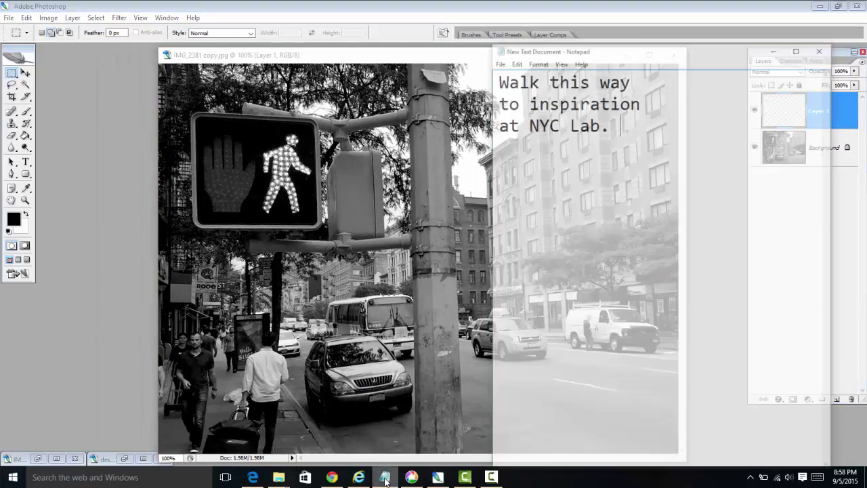
pyautogui.moveTo(623, 18); pyautogui.dragTo(630, 158)
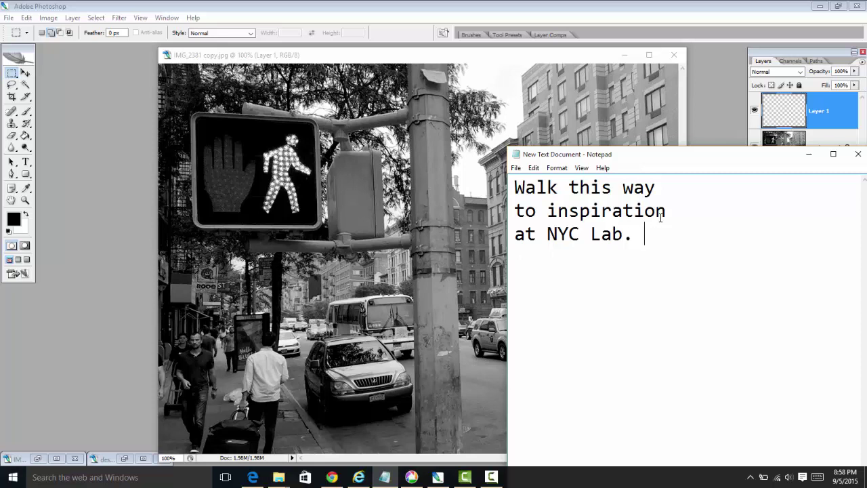
pyautogui.moveTo(651, 242); pyautogui.dragTo(501, 185)
pyautogui.hotkey('ctrl', 'c')
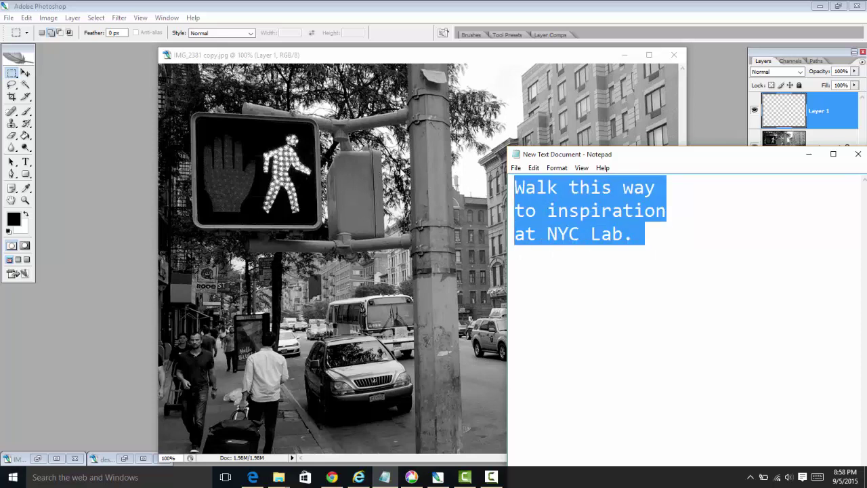
pyautogui.click(501, 55)
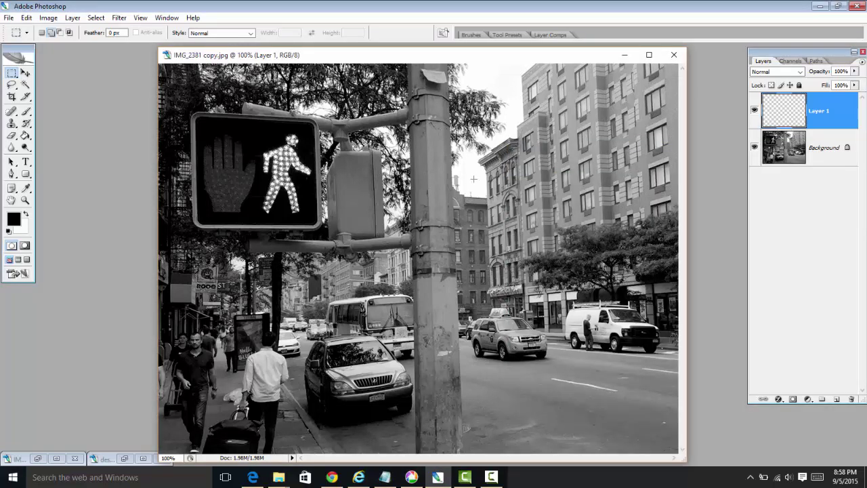
# - Paste the slogan as a new text layer on the photo and move it right and down
pyautogui.click(26, 161)
pyautogui.click(402, 161)
pyautogui.hotkey('ctrl', 'v')
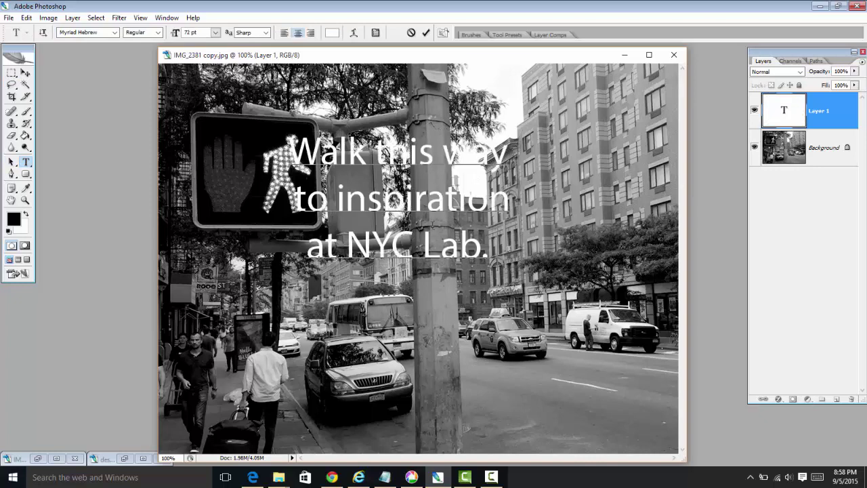
pyautogui.moveTo(403, 315); pyautogui.dragTo(542, 360)
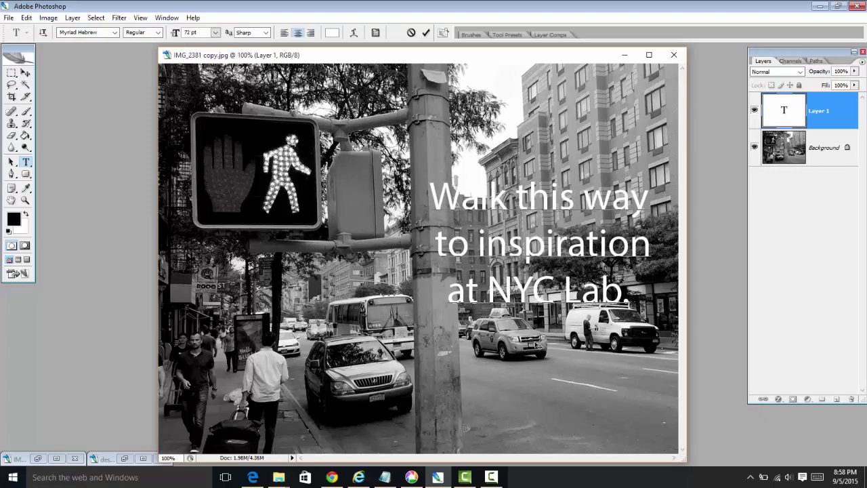
# - Right-align the slogan lines, shift the text toward the photo's right edge, and commit
pyautogui.click(542, 246)
pyautogui.hotkey('ctrl', 'a')
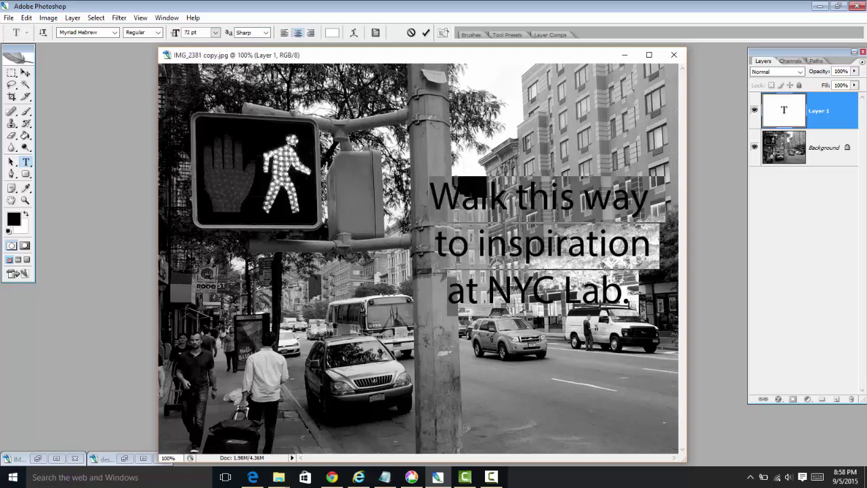
pyautogui.click(312, 34)
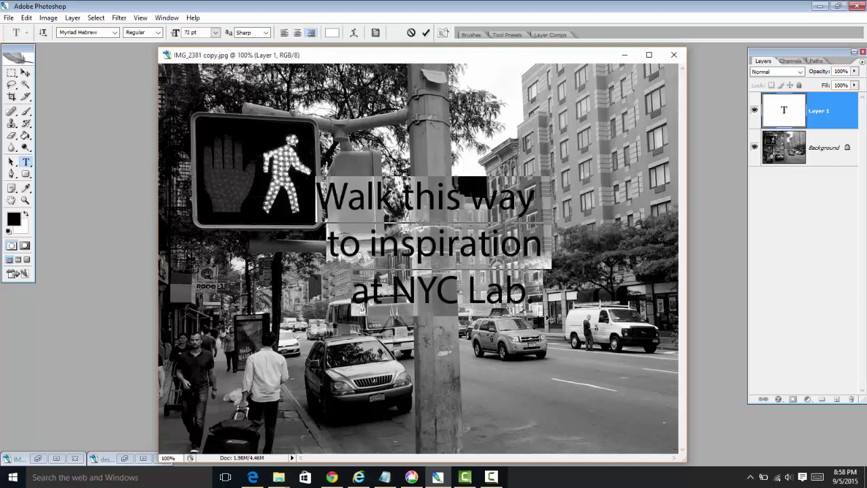
pyautogui.hotkey('ctrl', 'h')
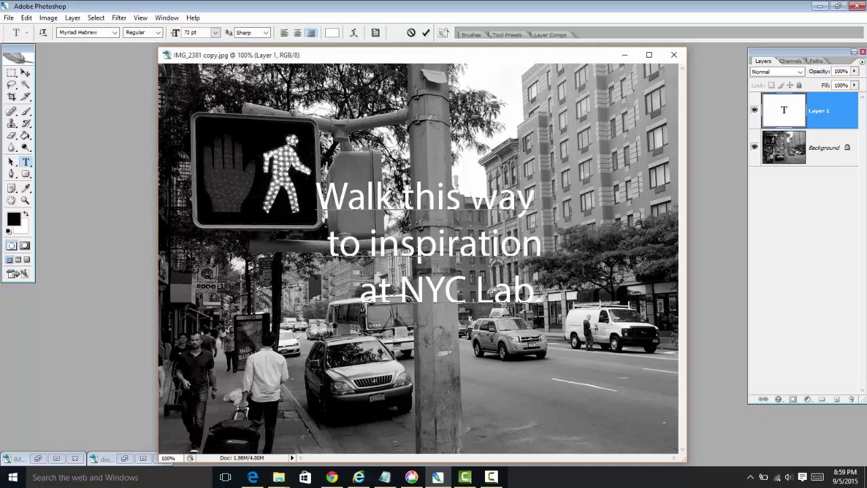
pyautogui.moveTo(489, 375); pyautogui.dragTo(599, 372)
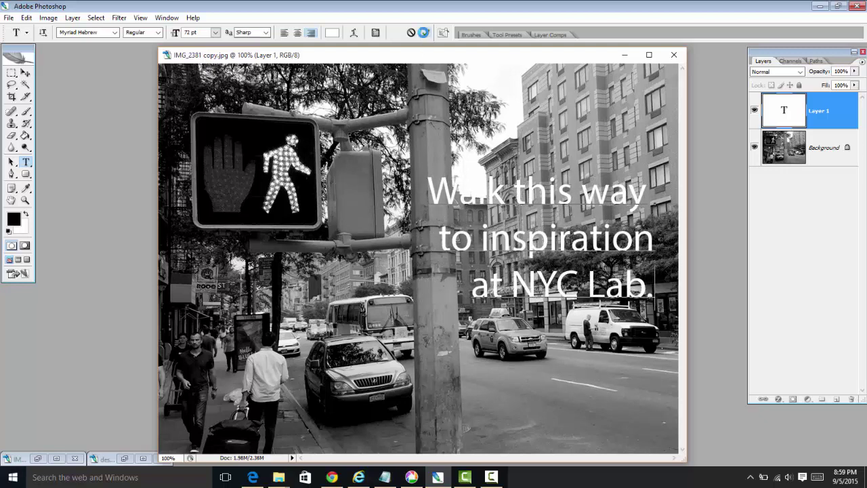
pyautogui.click(425, 33)
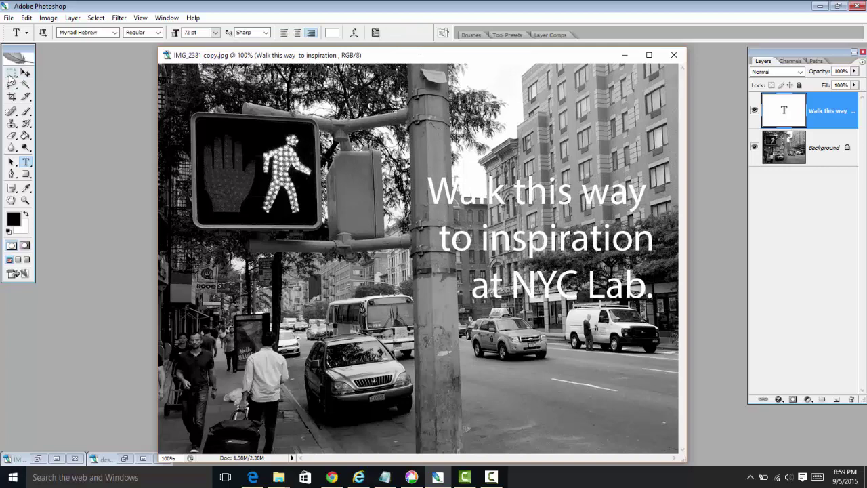
# - With the Marquee tool active, set the foreground colour to dark green #127c00
pyautogui.click(10, 75)
pyautogui.click(13, 218)
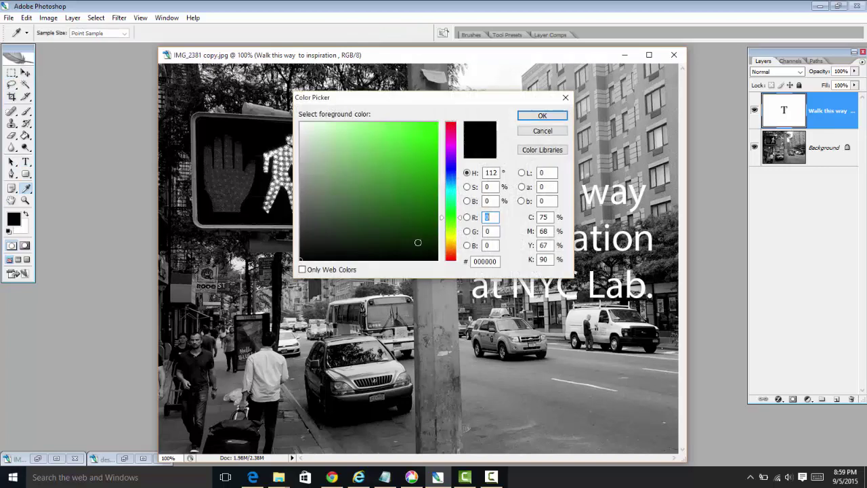
pyautogui.moveTo(425, 197); pyautogui.dragTo(438, 193)
pyautogui.click(542, 115)
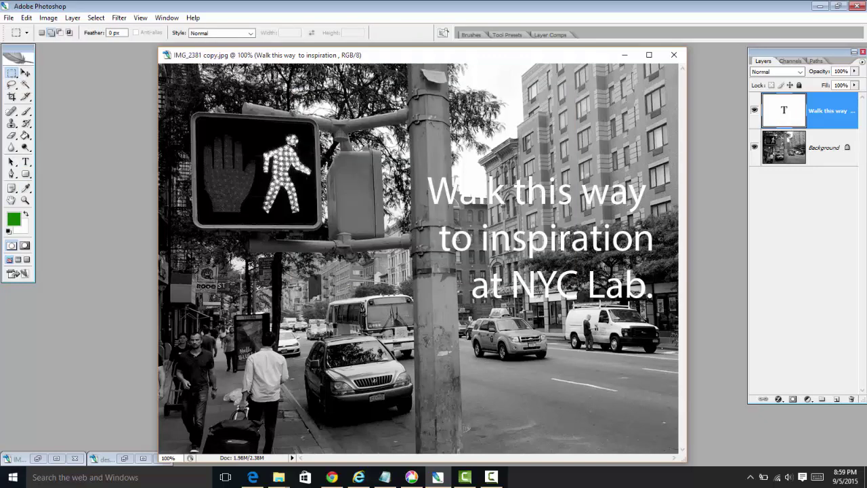
# - Re-enter the slogan text with the Type tool and select all of it
pyautogui.click(25, 164)
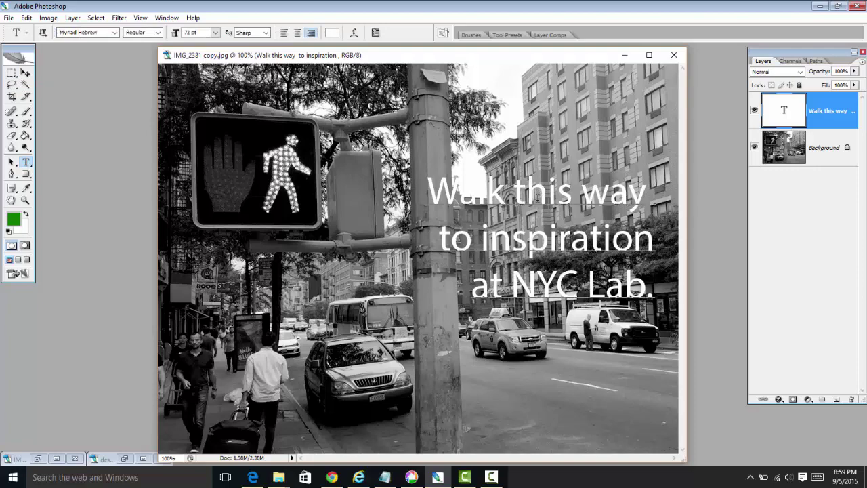
pyautogui.click(539, 197)
pyautogui.hotkey('ctrl', 'a')
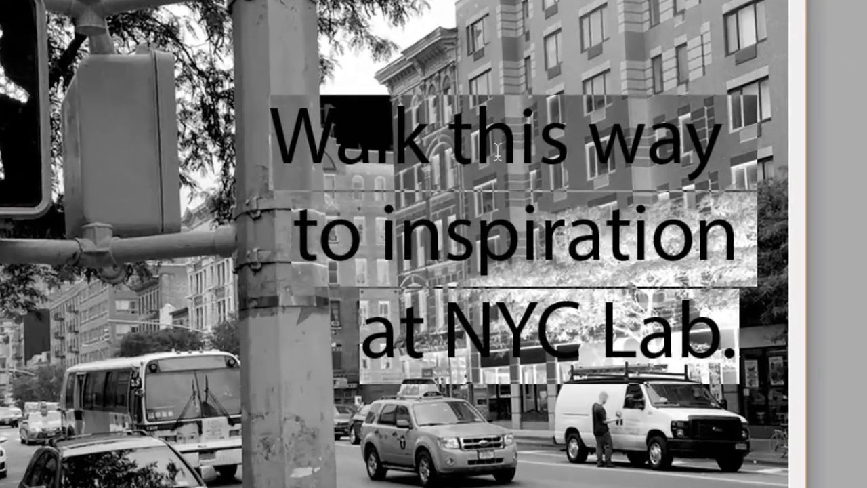
# - Increase the slogan's line spacing with four Alt+Down steps and commit the edit
pyautogui.hotkey('alt', 'Down')
pyautogui.hotkey('alt', 'Down')
pyautogui.hotkey('alt', 'Down')
pyautogui.hotkey('alt', 'Down')
pyautogui.hotkey('alt', 'Down')
pyautogui.hotkey('alt', 'Down')
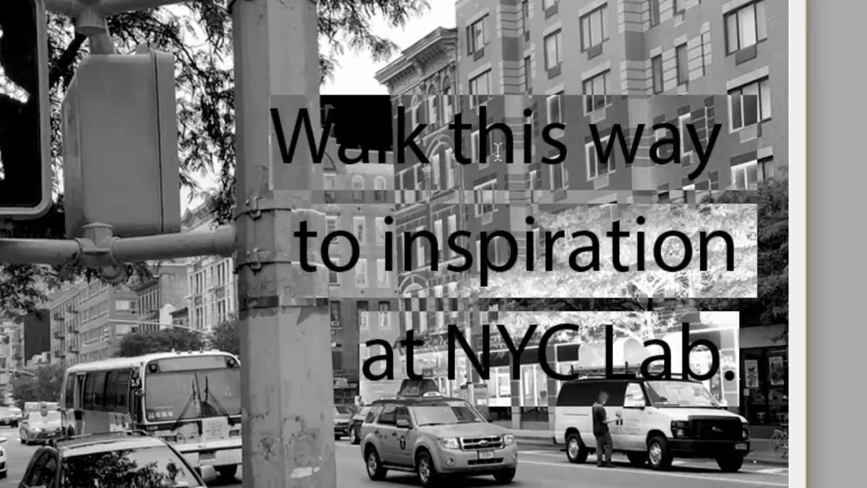
pyautogui.hotkey('alt', 'Down')
pyautogui.hotkey('alt', 'Down')
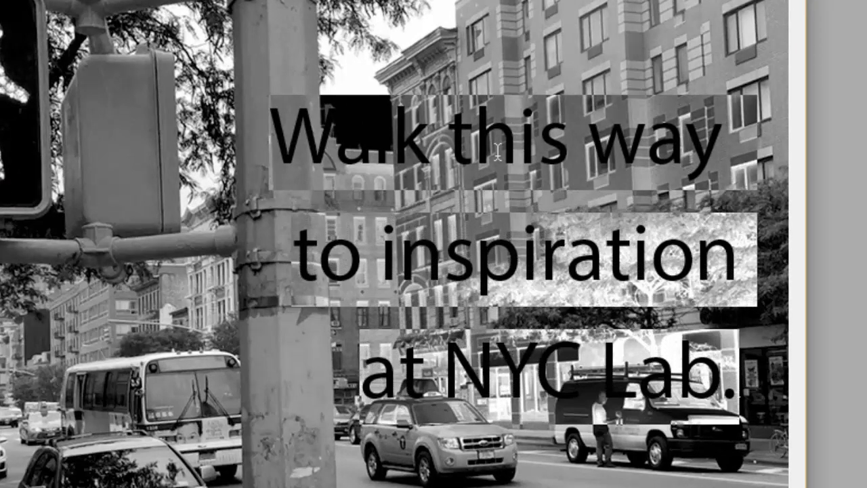
pyautogui.hotkey('alt', 'Down')
pyautogui.hotkey('alt', 'Down')
pyautogui.hotkey('alt', 'Down')
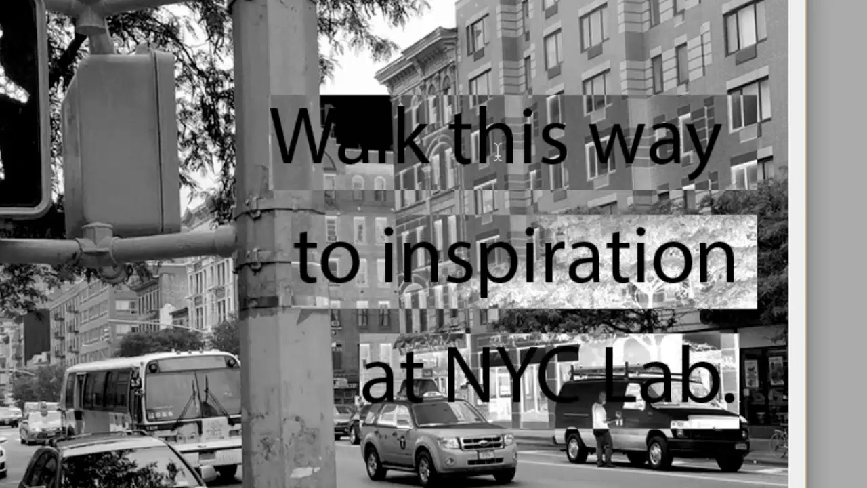
pyautogui.hotkey('alt', 'Down')
pyautogui.hotkey('alt', 'Down')
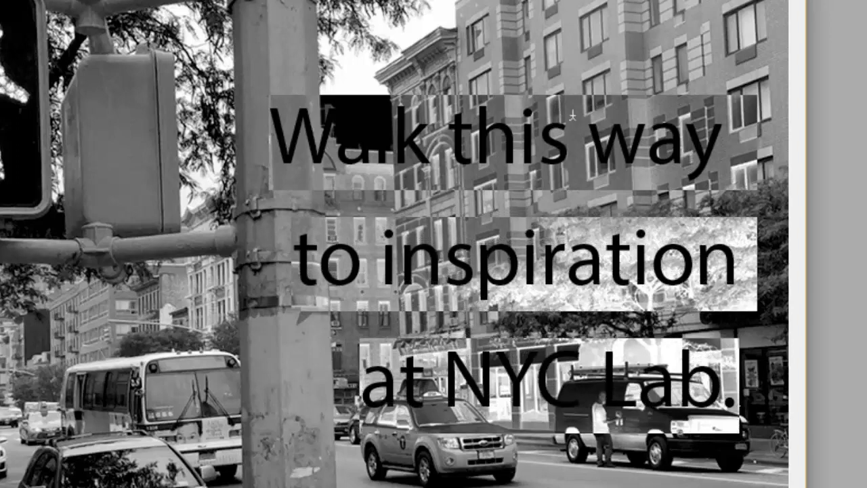
pyautogui.hotkey('ctrl', 'Return')
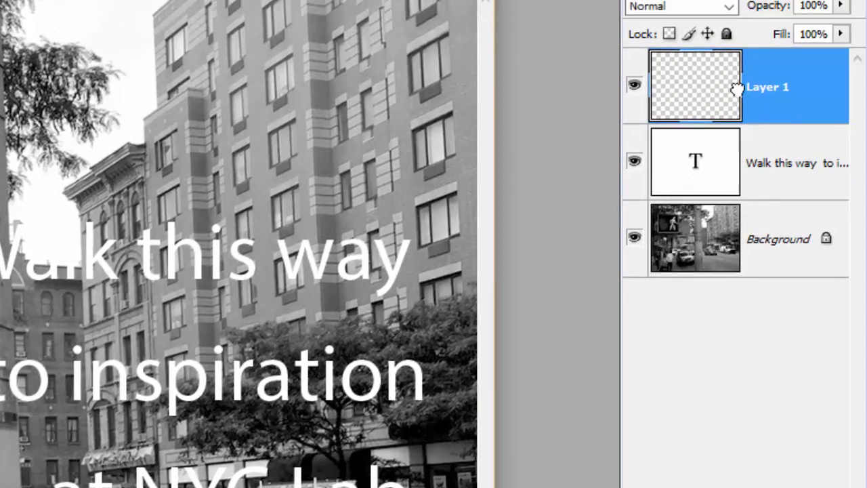
# - Move Layer 1 beneath the text layer and fill a green bar behind 'Walk this way'
pyautogui.moveTo(736, 86); pyautogui.dragTo(740, 197)
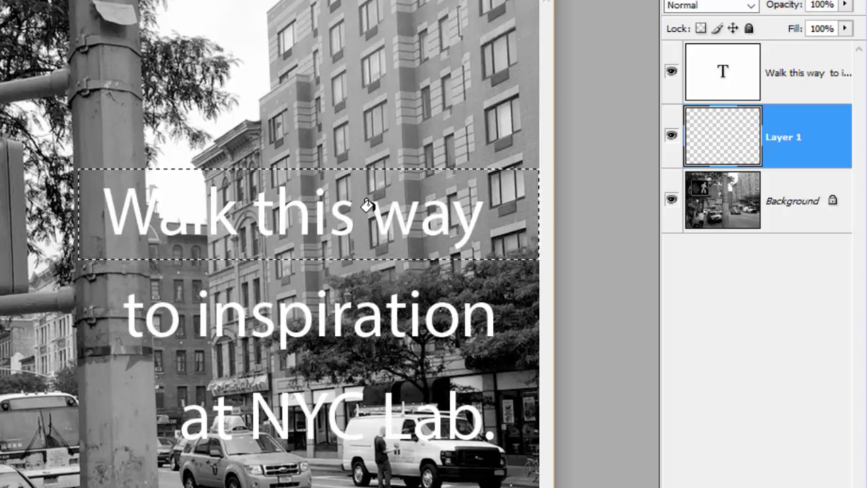
pyautogui.click(296, 217)
pyautogui.hotkey('ctrl', 'd')
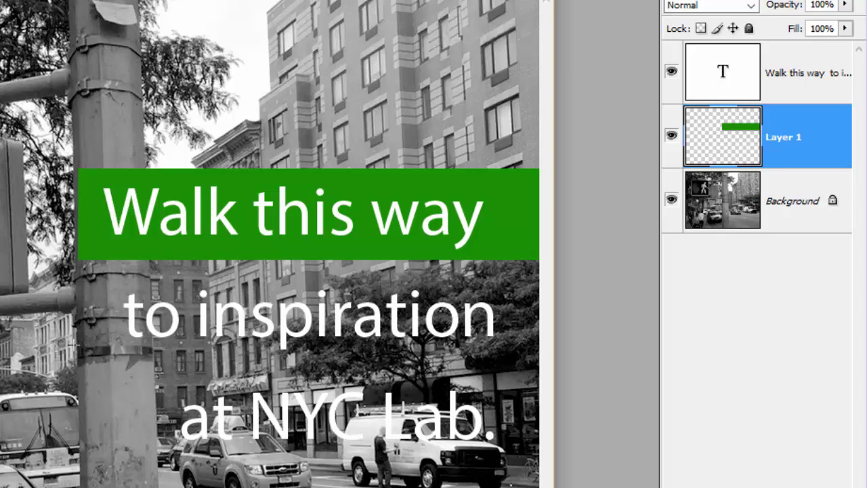
# - Fill green bars reaching the right edge behind 'to inspiration' and 'at NYC Lab.'
pyautogui.moveTo(375, 391); pyautogui.dragTo(109, 359)
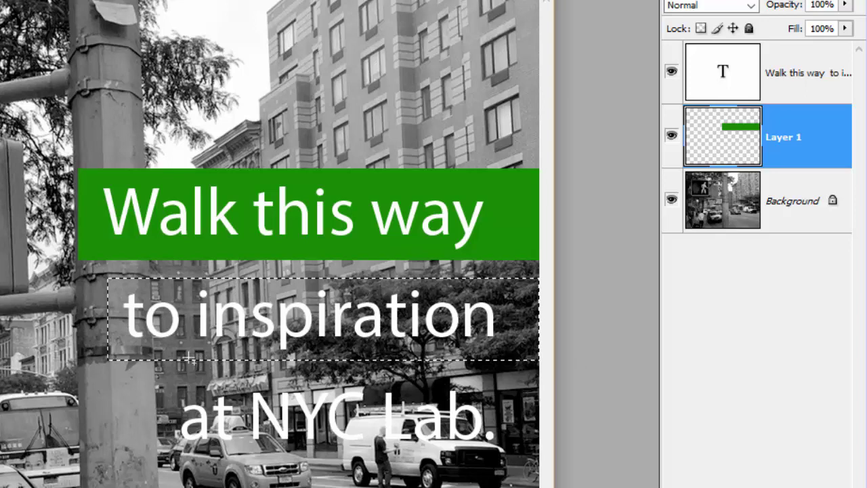
pyautogui.click(193, 314)
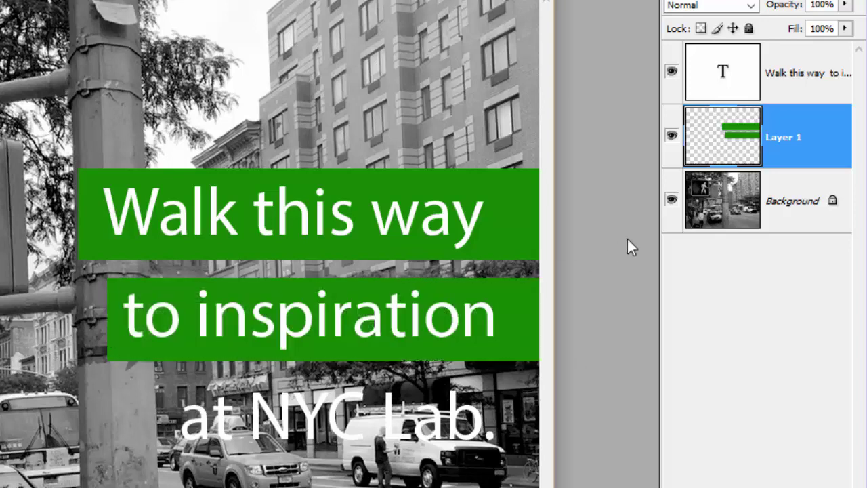
pyautogui.moveTo(495, 481)
pyautogui.mouseDown()
pyautogui.moveTo(570, 472)
pyautogui.moveTo(572, 455)
pyautogui.mouseUp()
pyautogui.press('g')
pyautogui.click(349, 447)
pyautogui.hotkey('ctrl', 'd')
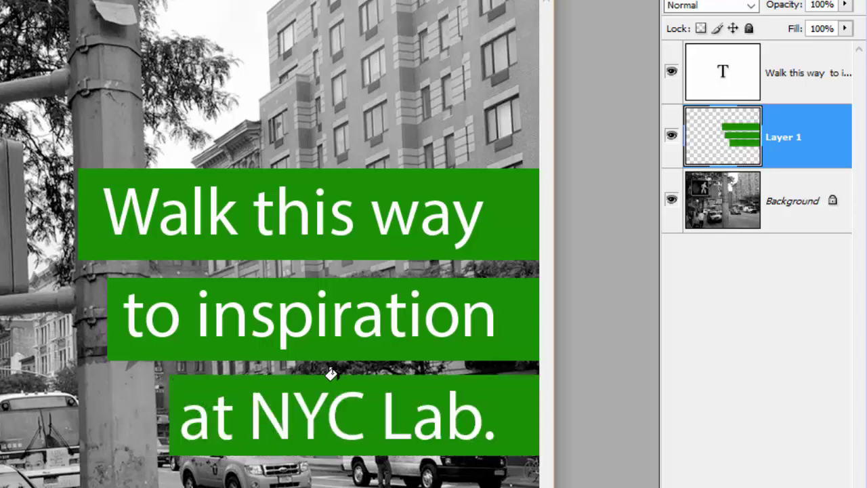